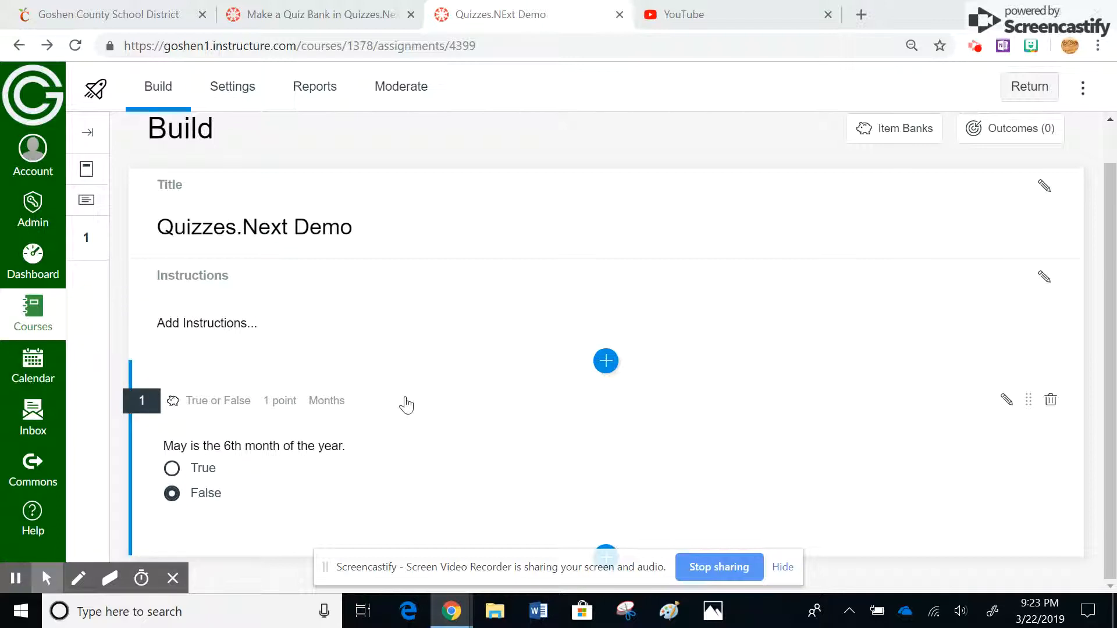
- Look over the list of all item banks from the quiz build page, leaving NEW DEMO BANK and closing the list
click(905, 129)
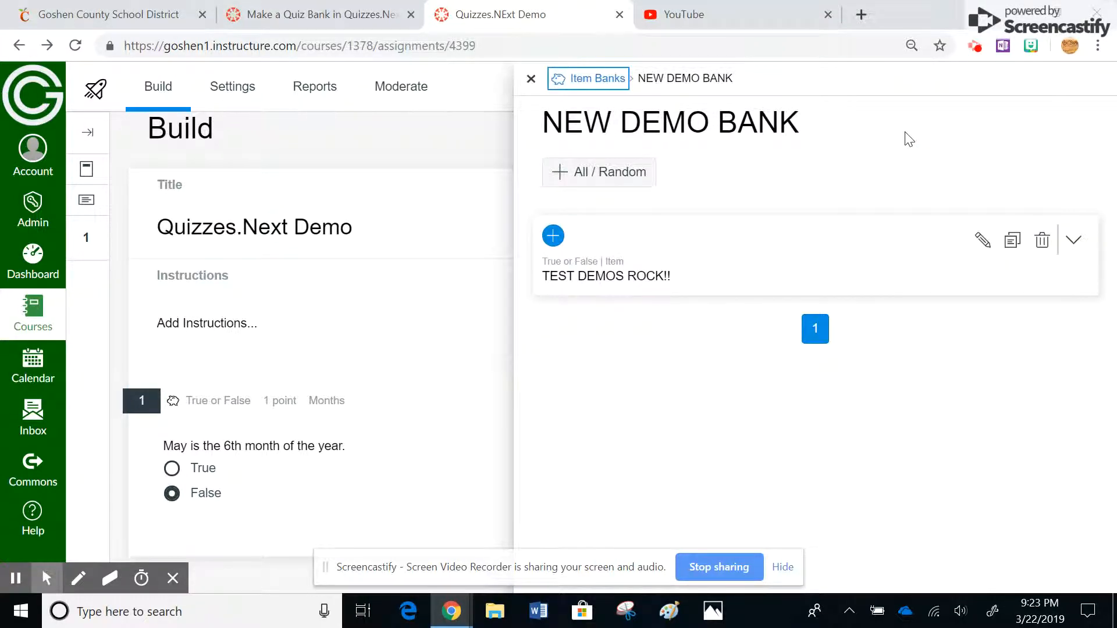
click(592, 80)
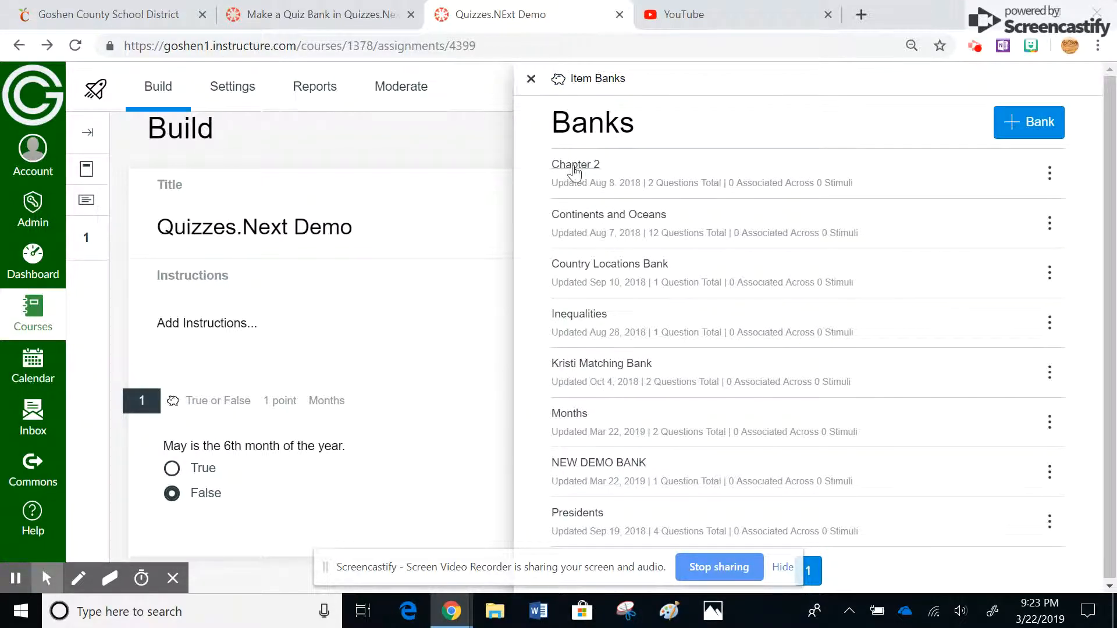
click(533, 81)
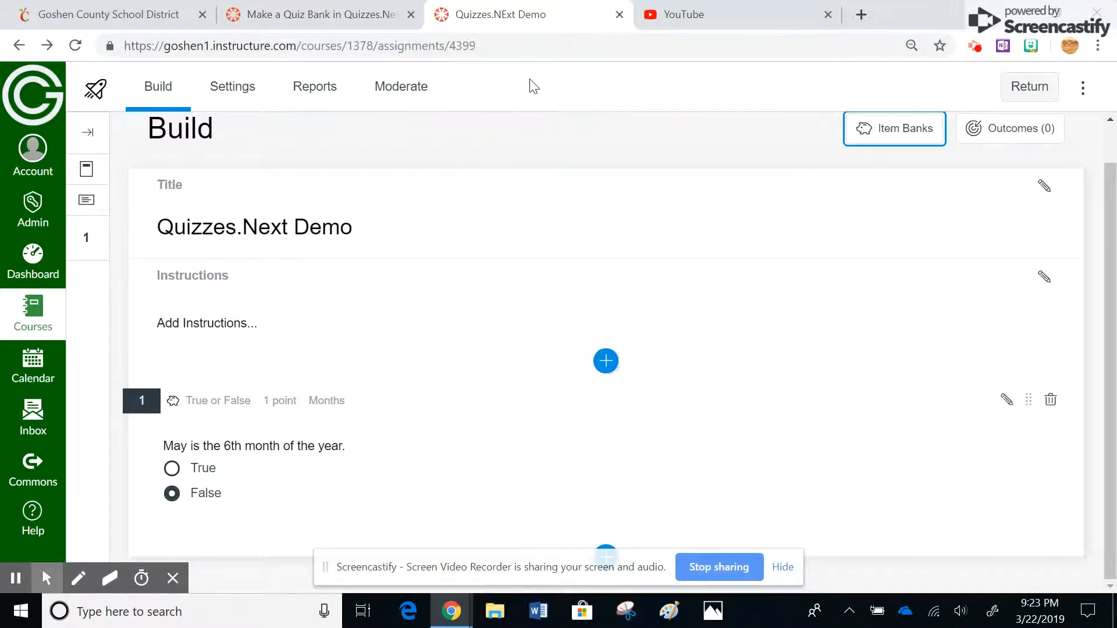
- Go to item bank management for the quiz and open the Months bank
click(1082, 92)
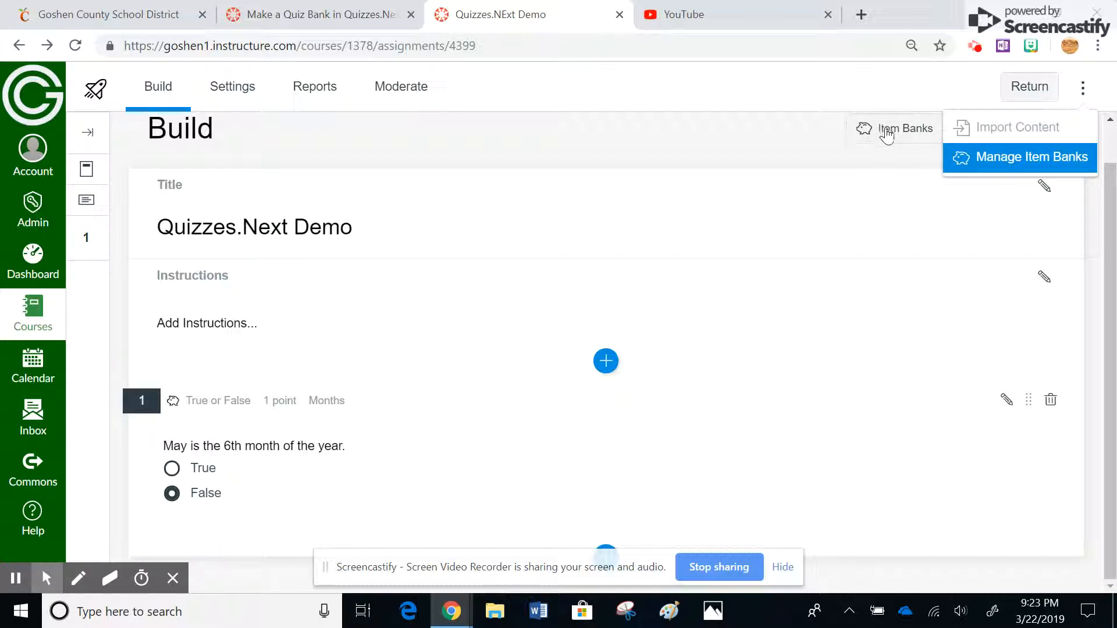
click(1005, 165)
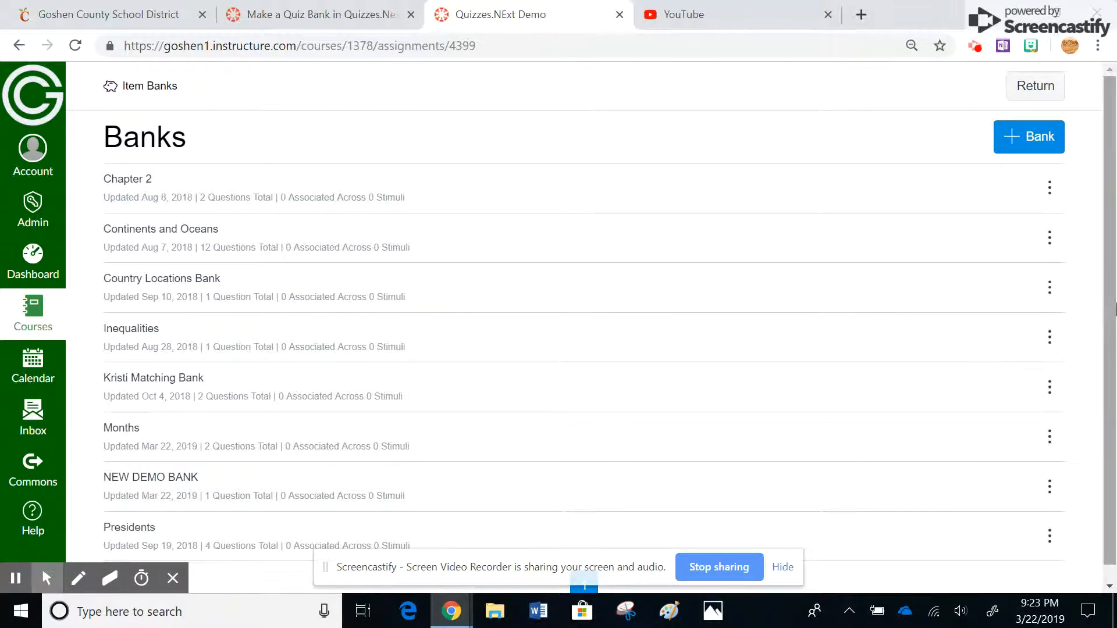
scroll(1105, 294, down, 1)
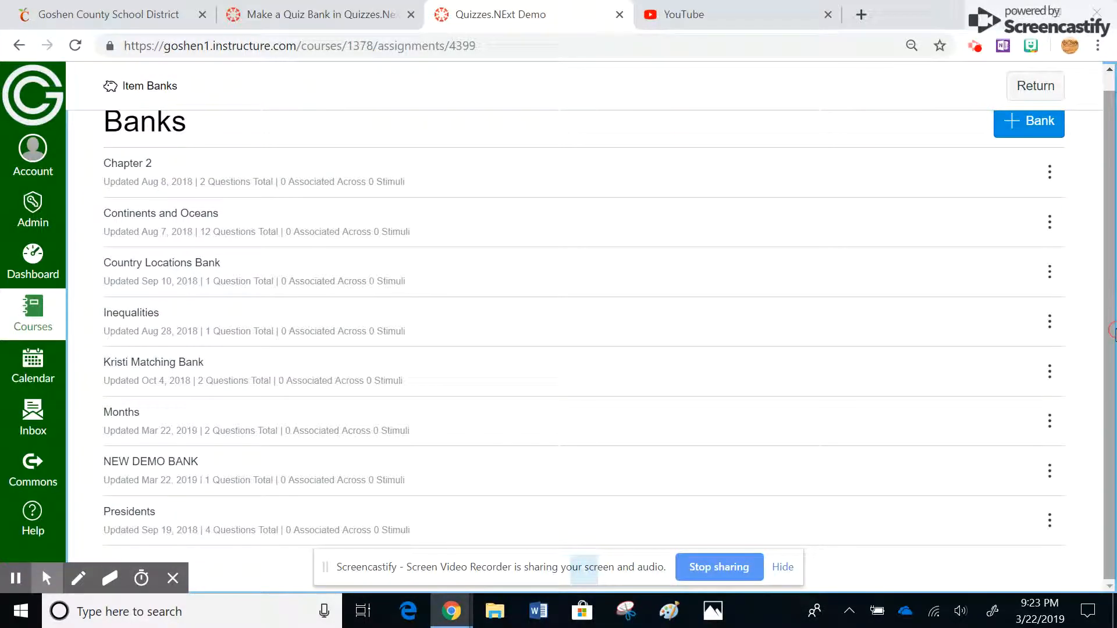
click(124, 413)
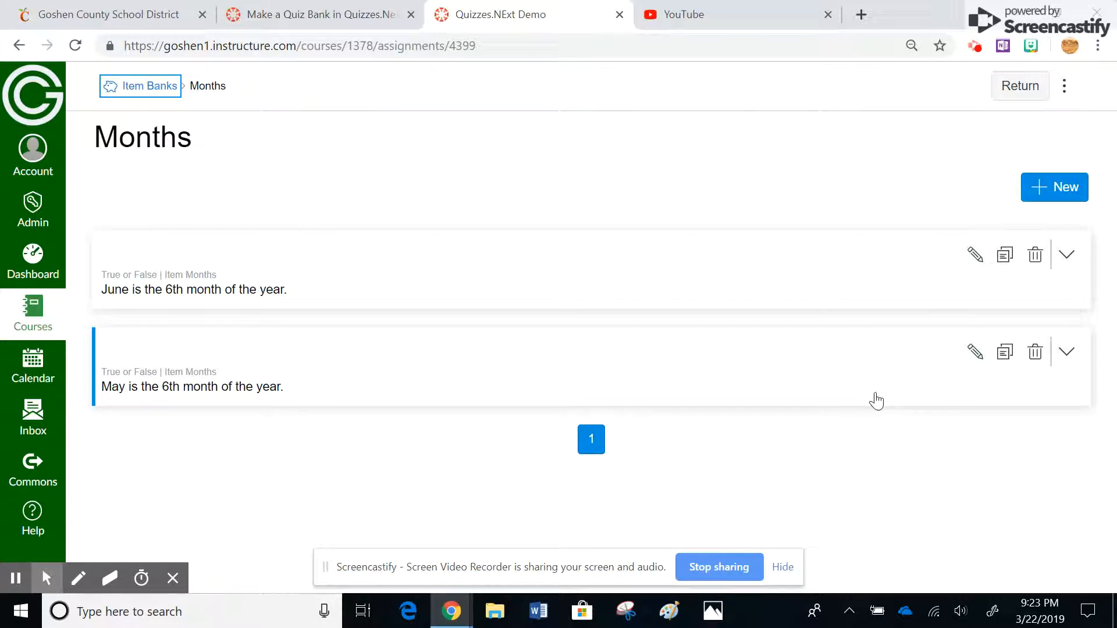
- Create a new Multiple Choice item in the Months bank with the question stem "Which month comes after January?"
click(1059, 187)
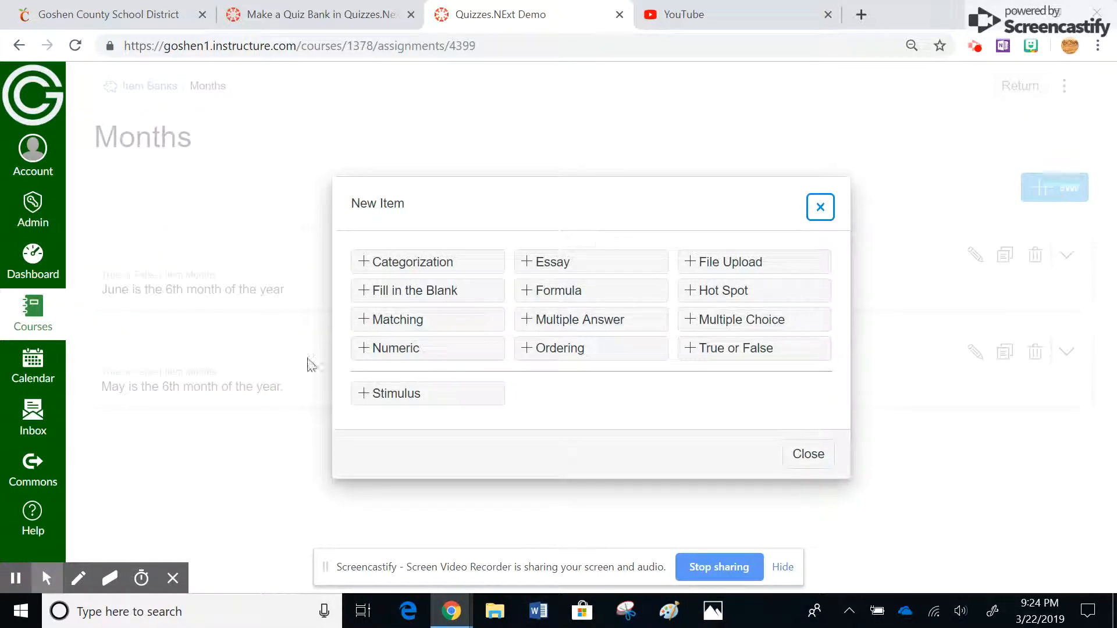
click(752, 320)
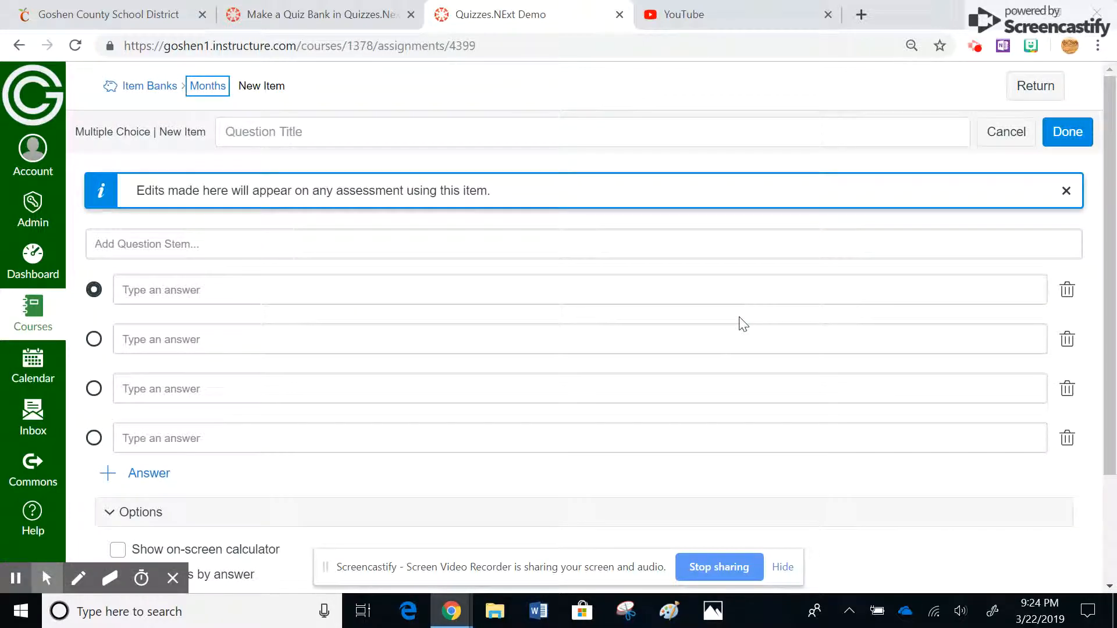
click(151, 244)
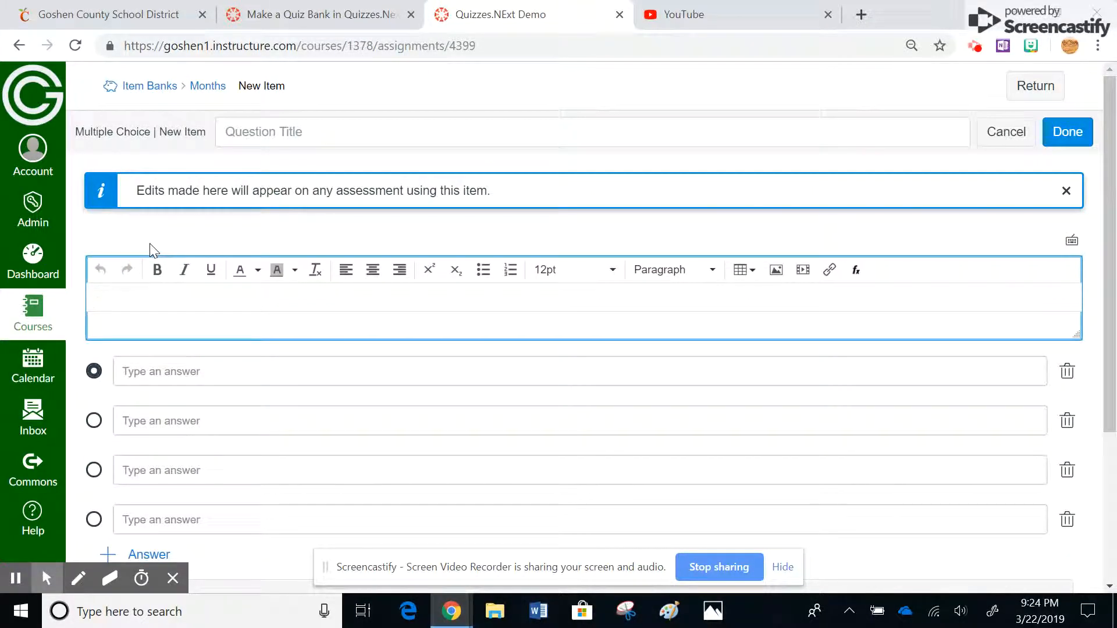
text(Which month comes a)
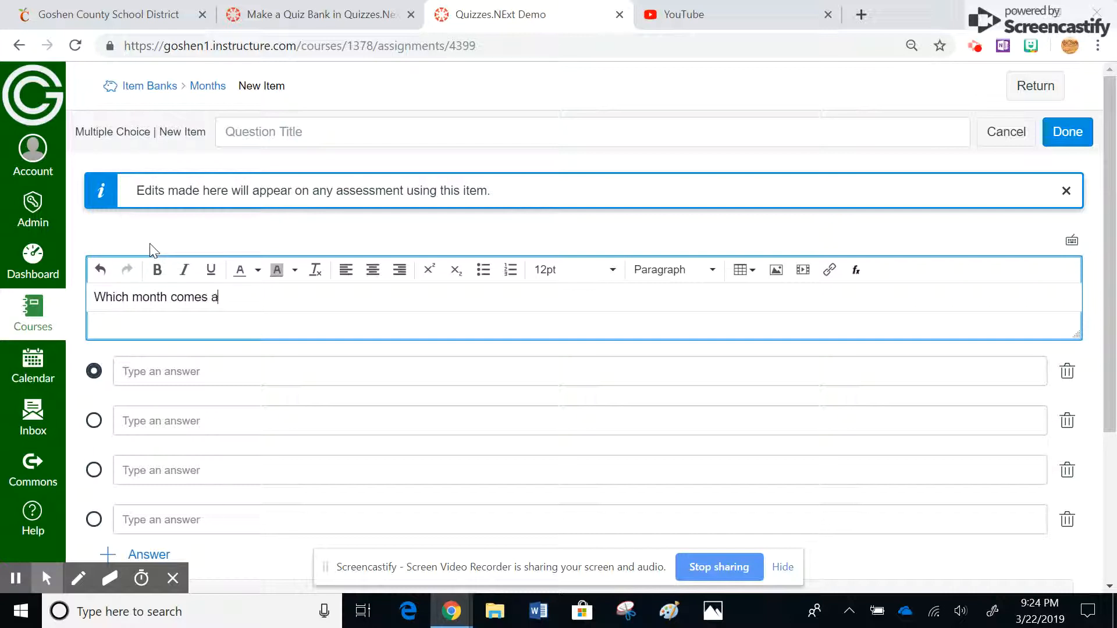
text(fter January?)
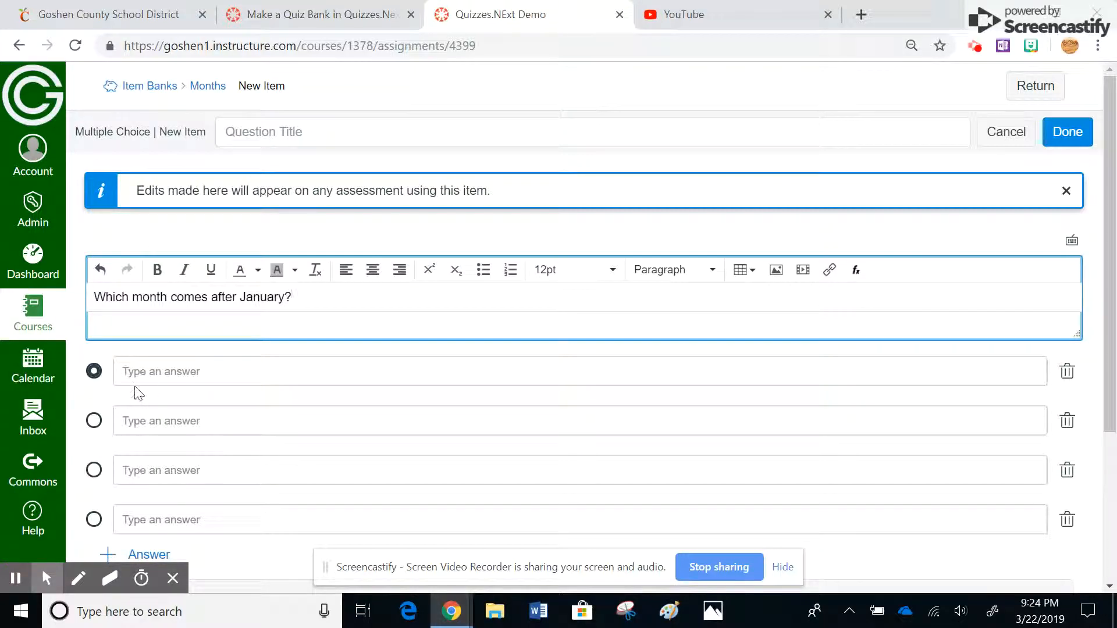
- Fill in the four answer choices in order as March, February, December and September
click(135, 420)
text(Fe)
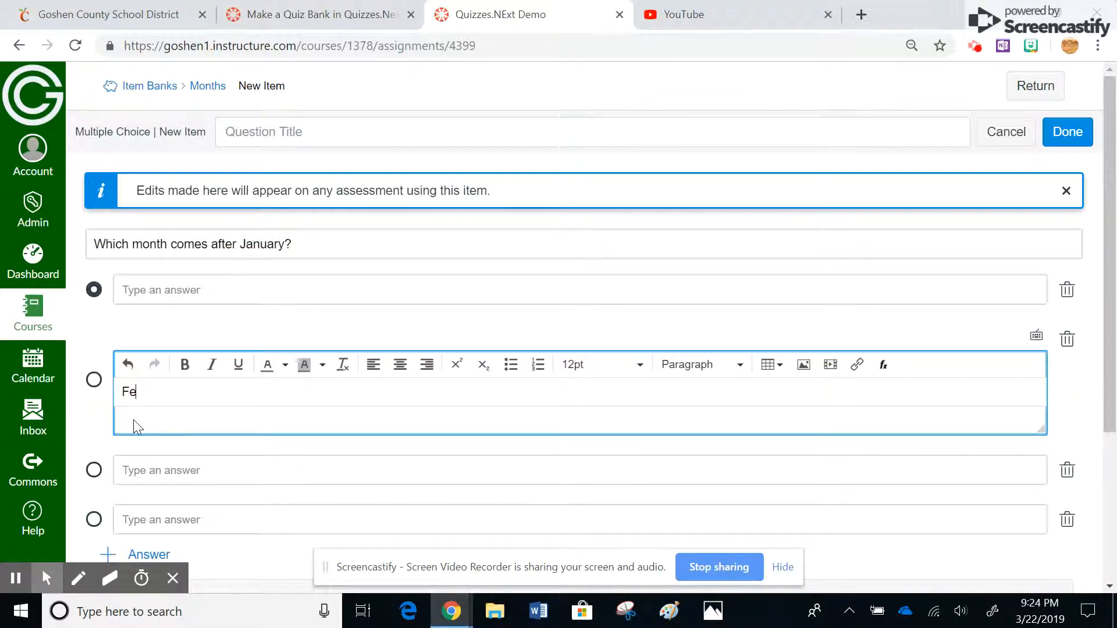
text(brara)
key(BackSpace)
text(uary)
click(154, 290)
text(March)
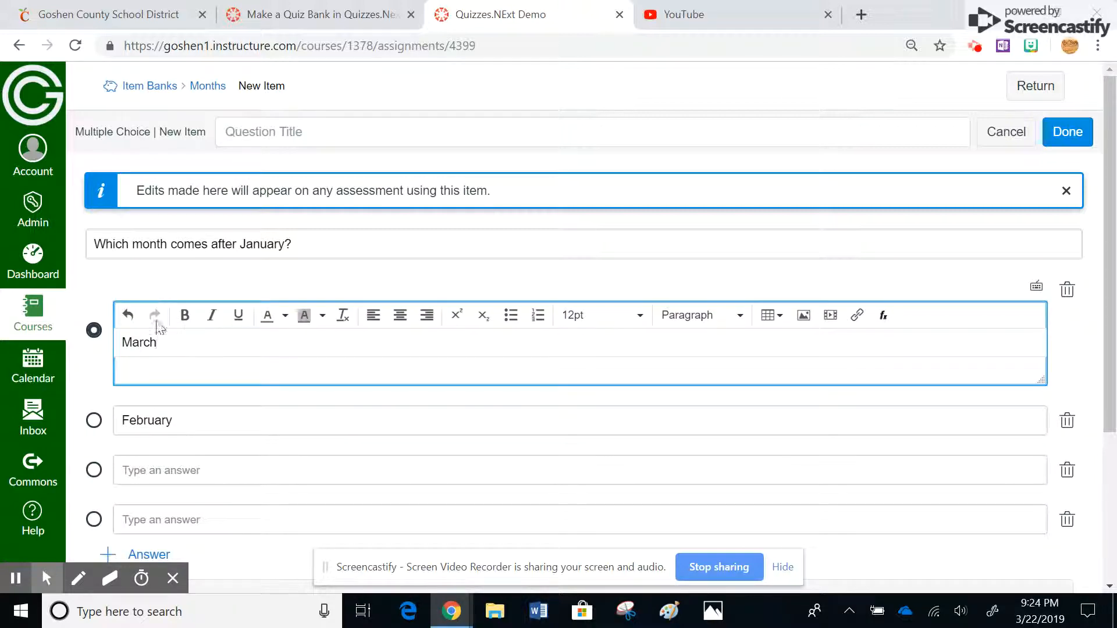
click(139, 472)
text(December)
click(145, 519)
text(September)
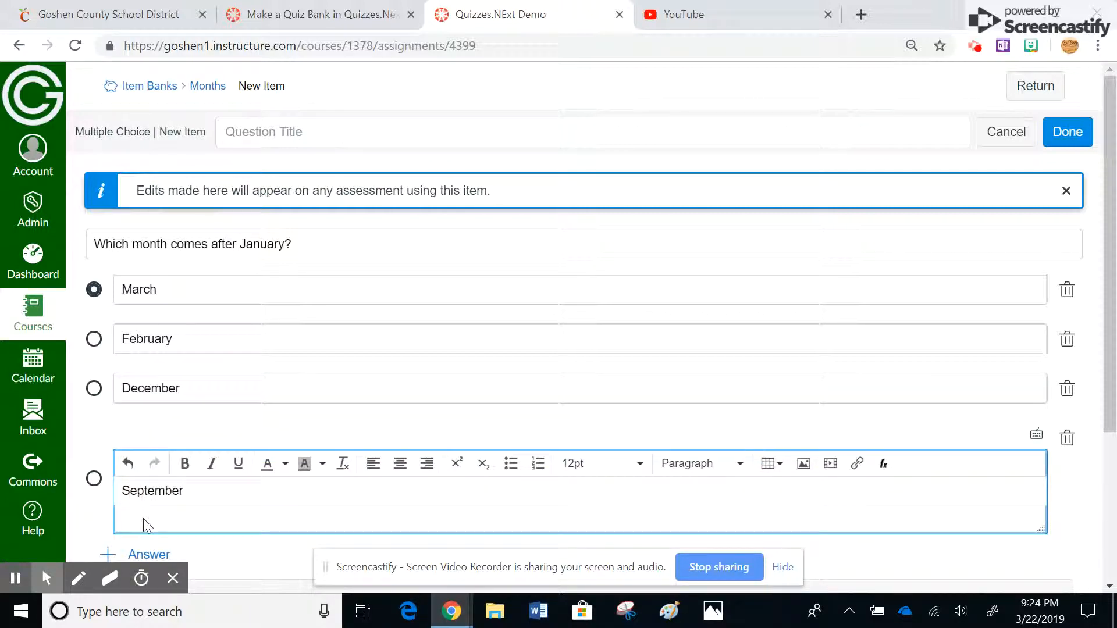
- Mark February as the correct answer and save the multiple choice question to the bank
click(95, 340)
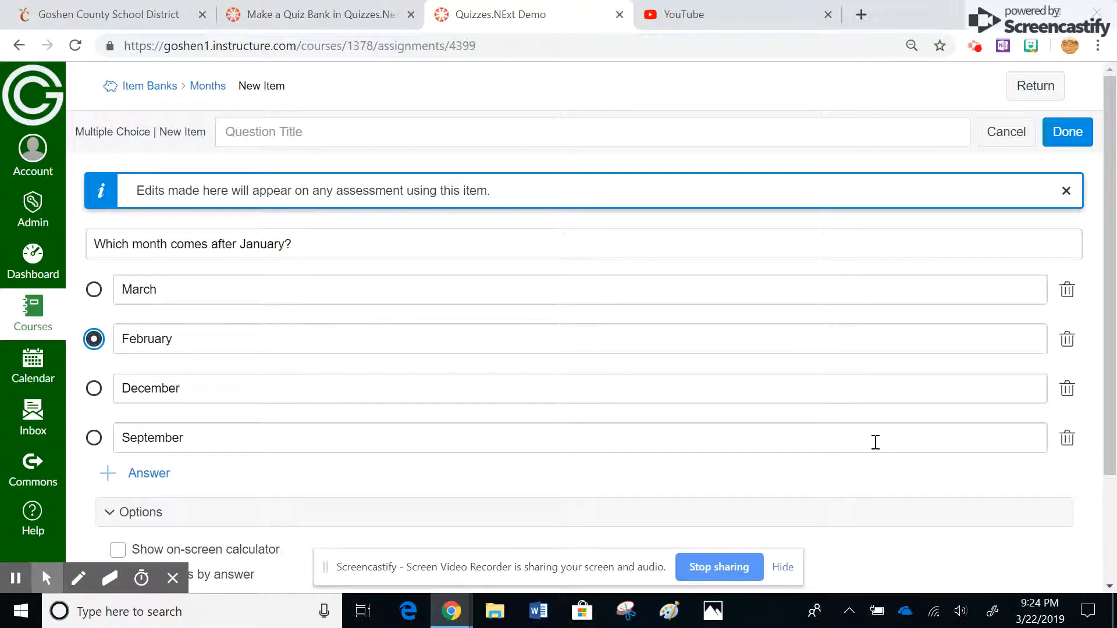
drag(1109, 387, 1114, 509)
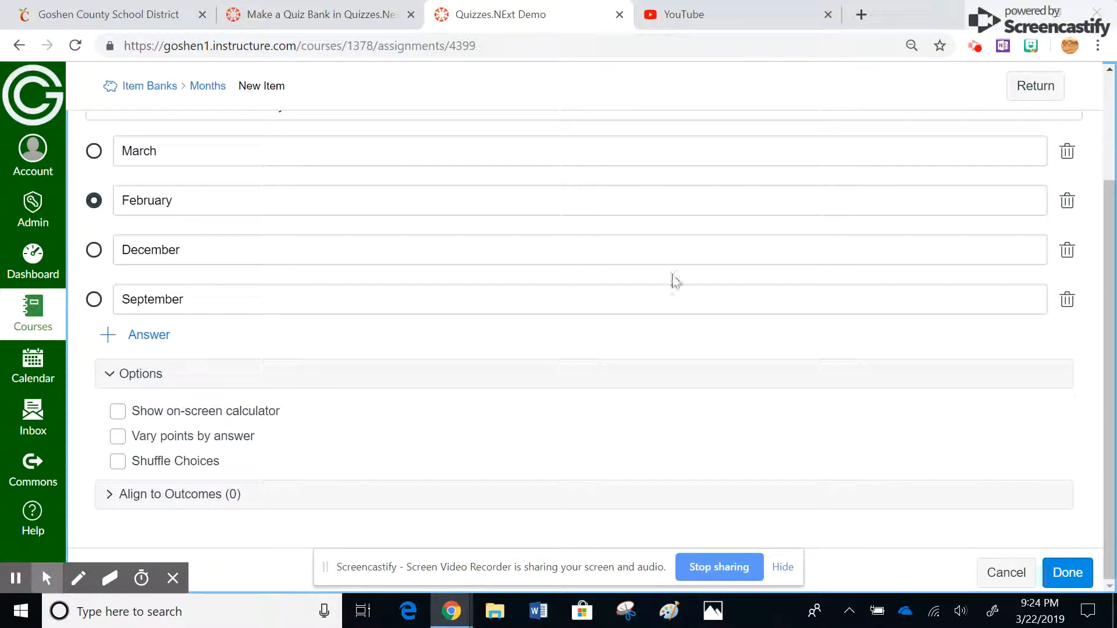
drag(1109, 257, 1111, 146)
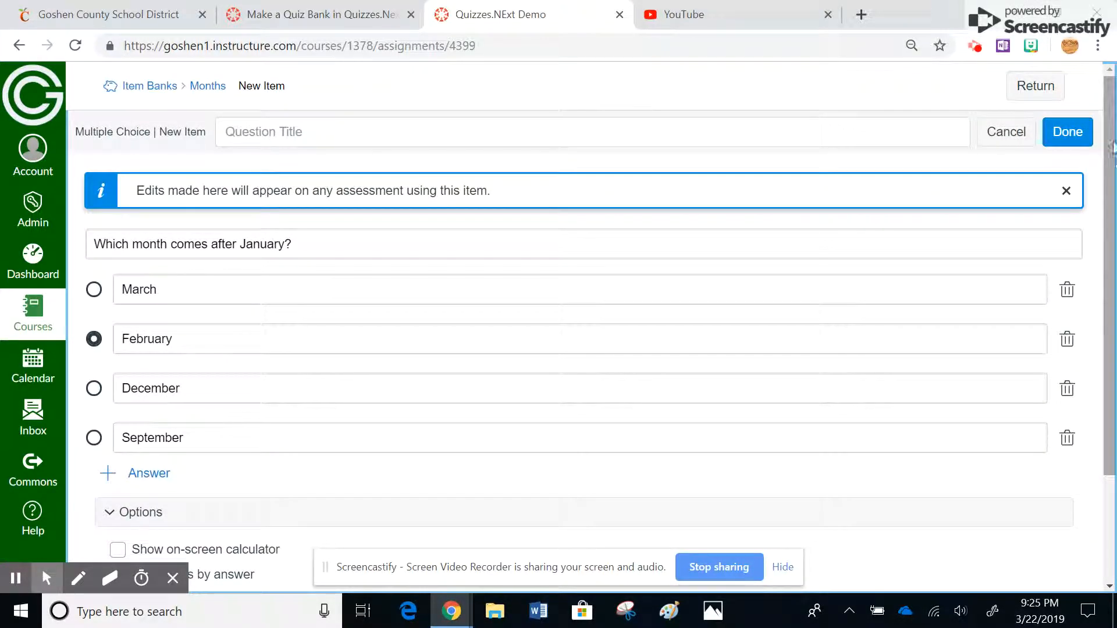
scroll(1109, 170, down, 3)
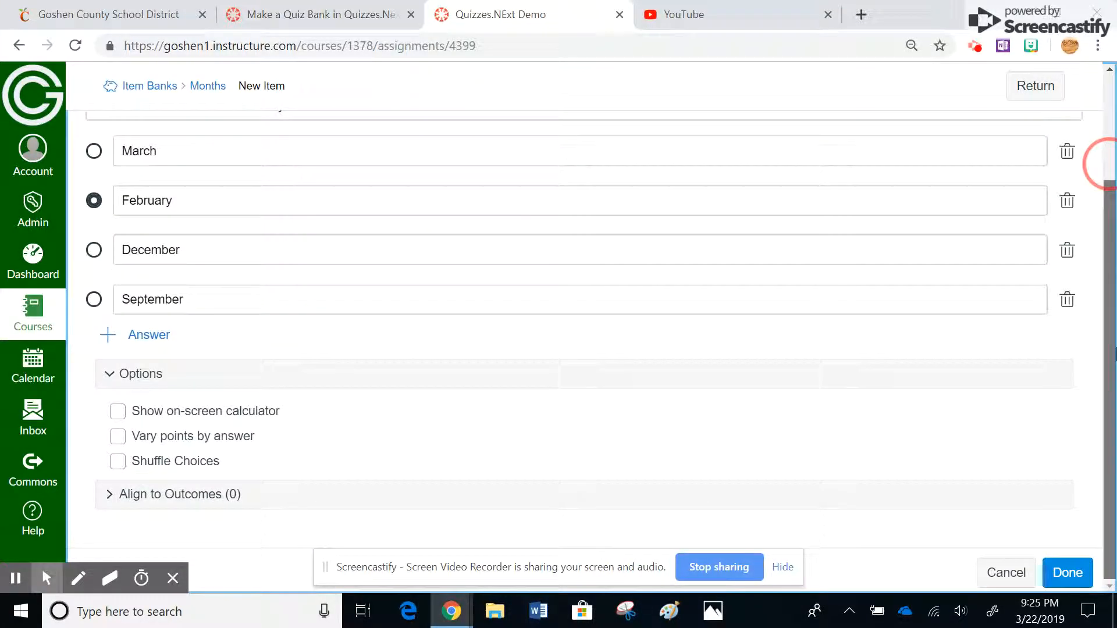
scroll(1111, 349, up, 3)
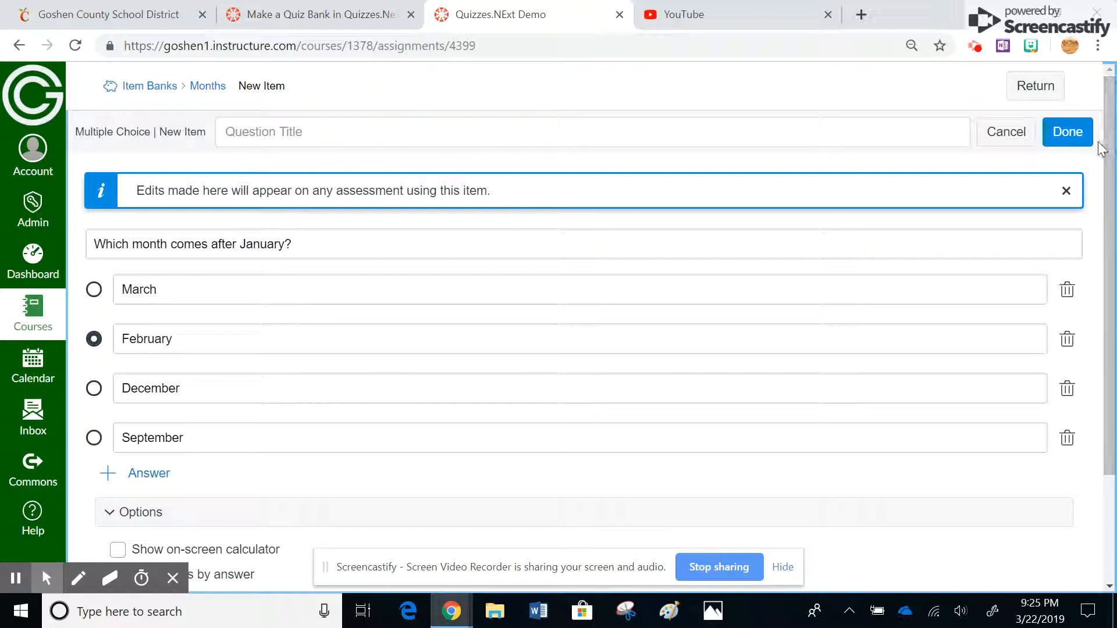
click(1070, 133)
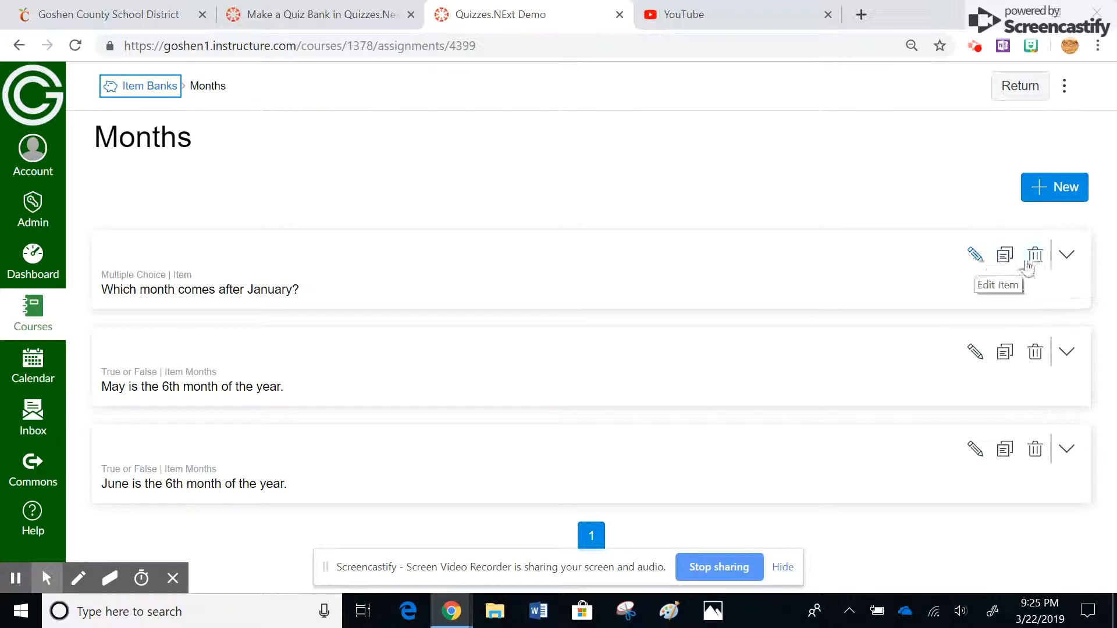
- Preview the answer choices of the "Which month comes after January?" item and return to the quiz build page
click(1065, 261)
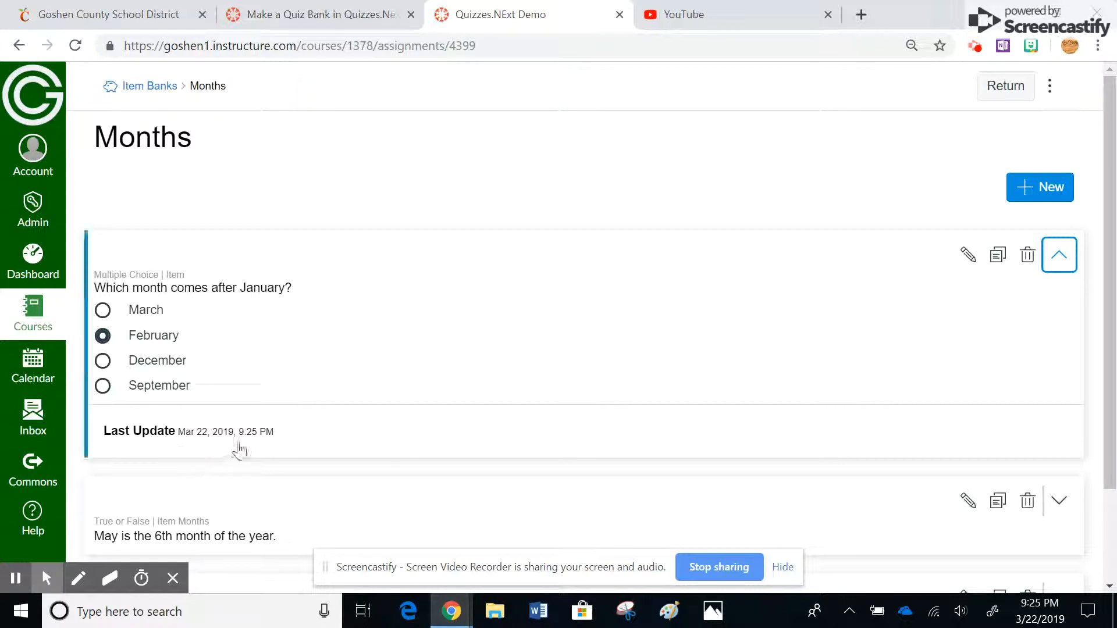
click(1066, 264)
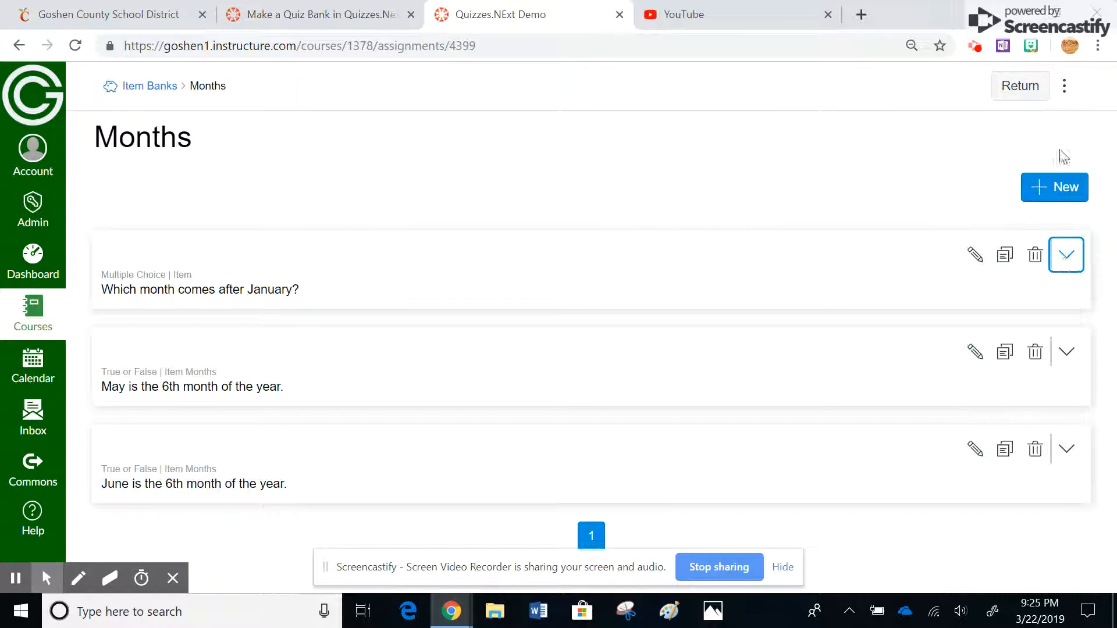
click(1022, 86)
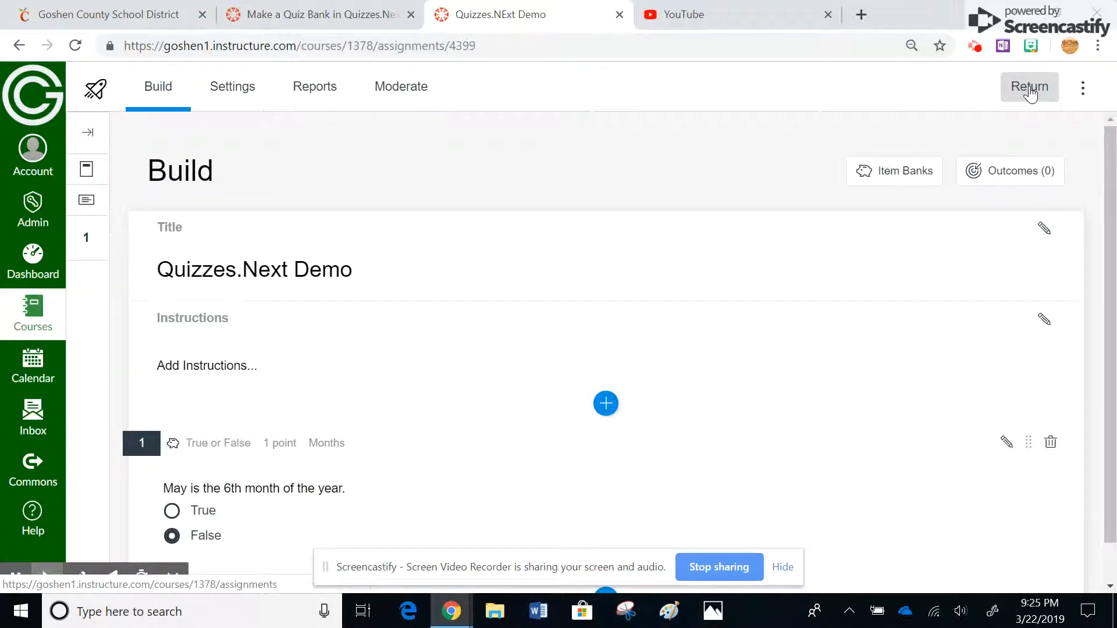
- Add the "Which month comes after January?" question from the Months bank to the quiz and review it there
mouse_move(1112, 189)
mouse_down()
mouse_move(1114, 285)
mouse_move(1111, 172)
mouse_up()
click(904, 171)
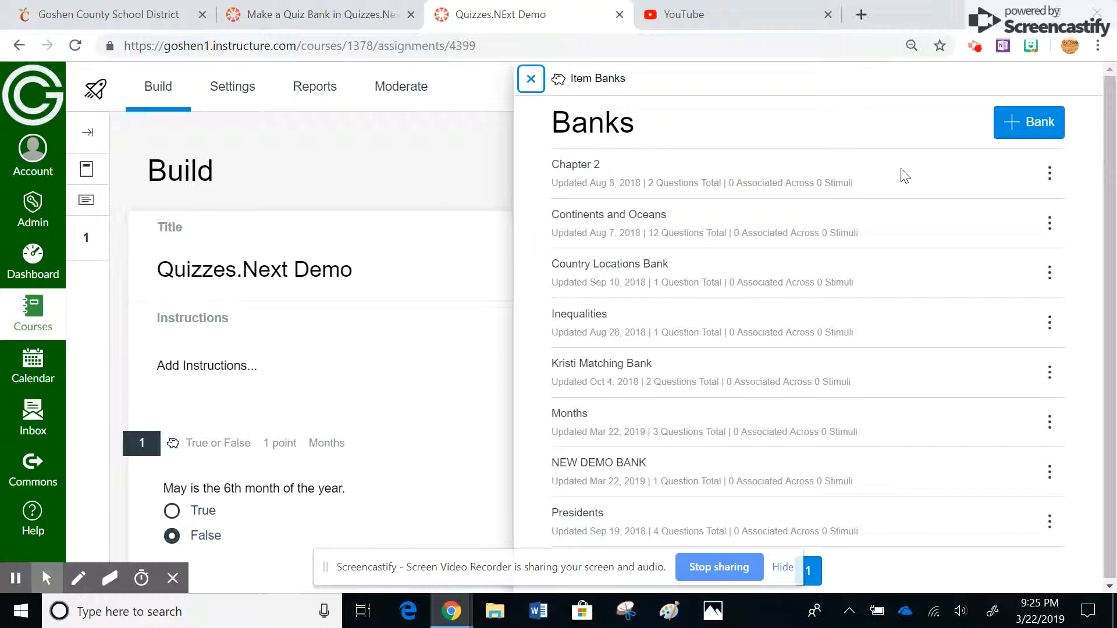
click(564, 417)
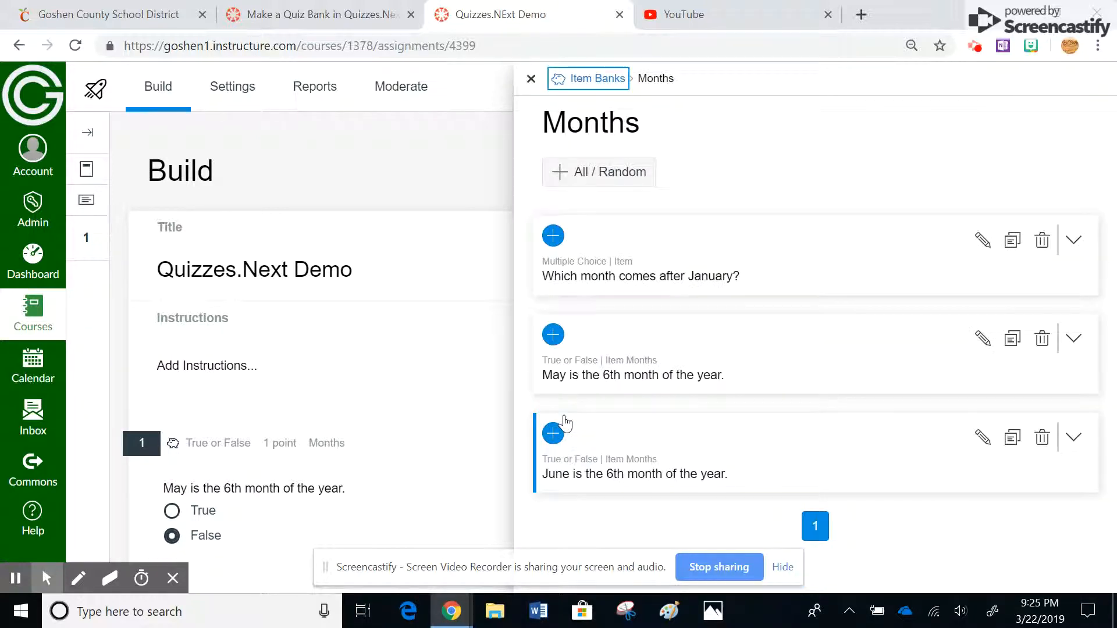
click(553, 236)
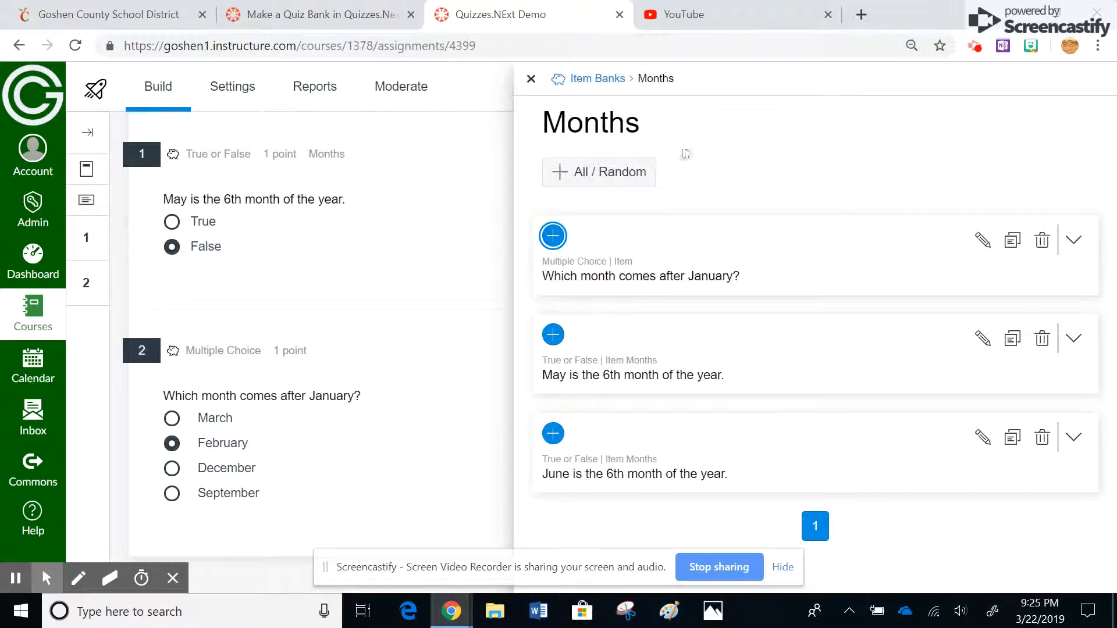
click(530, 79)
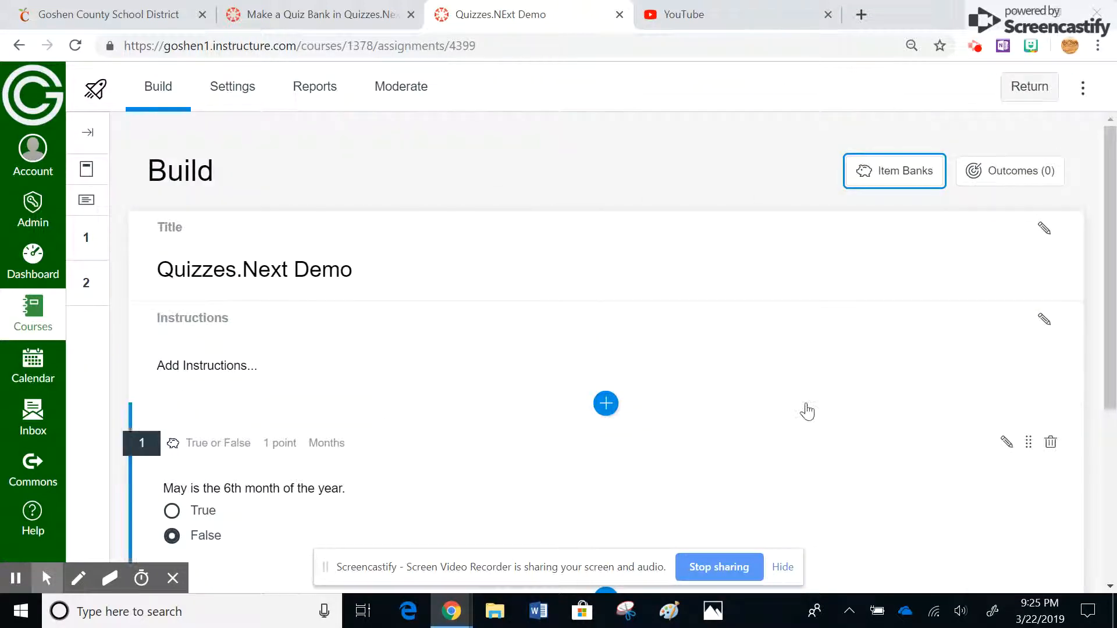
scroll(1105, 256, down, 5)
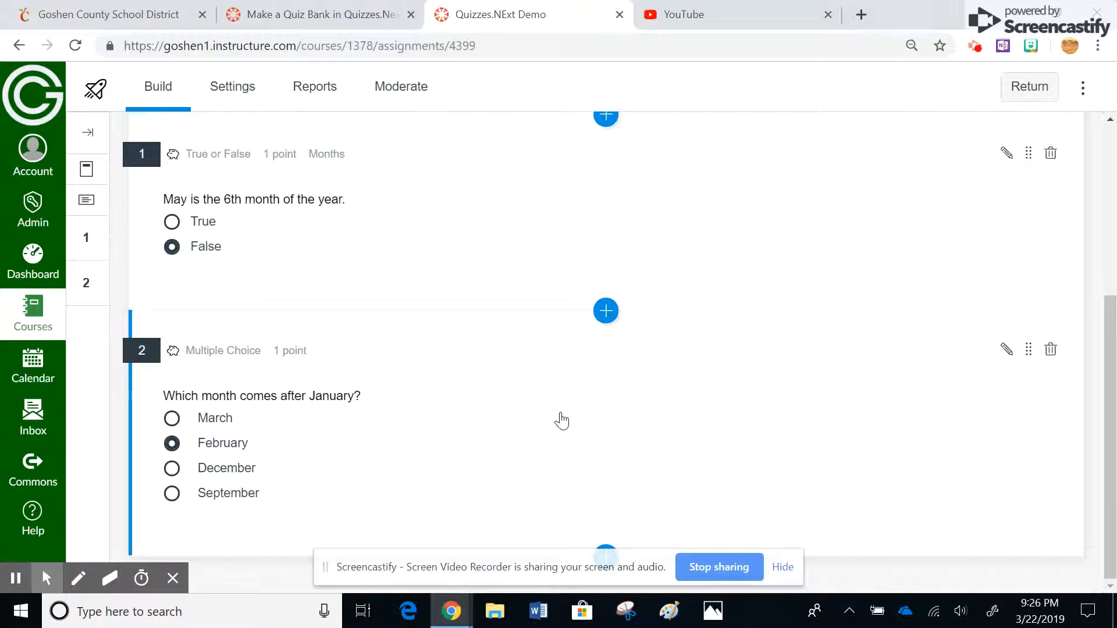
click(1105, 282)
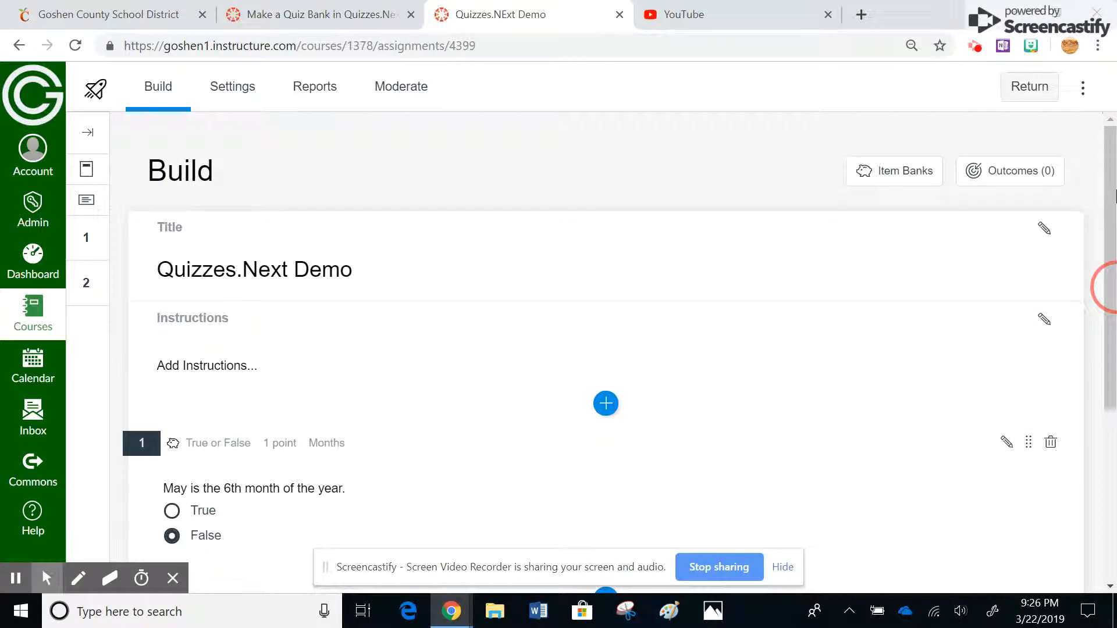
- Reopen the Months bank through item bank management
click(1083, 88)
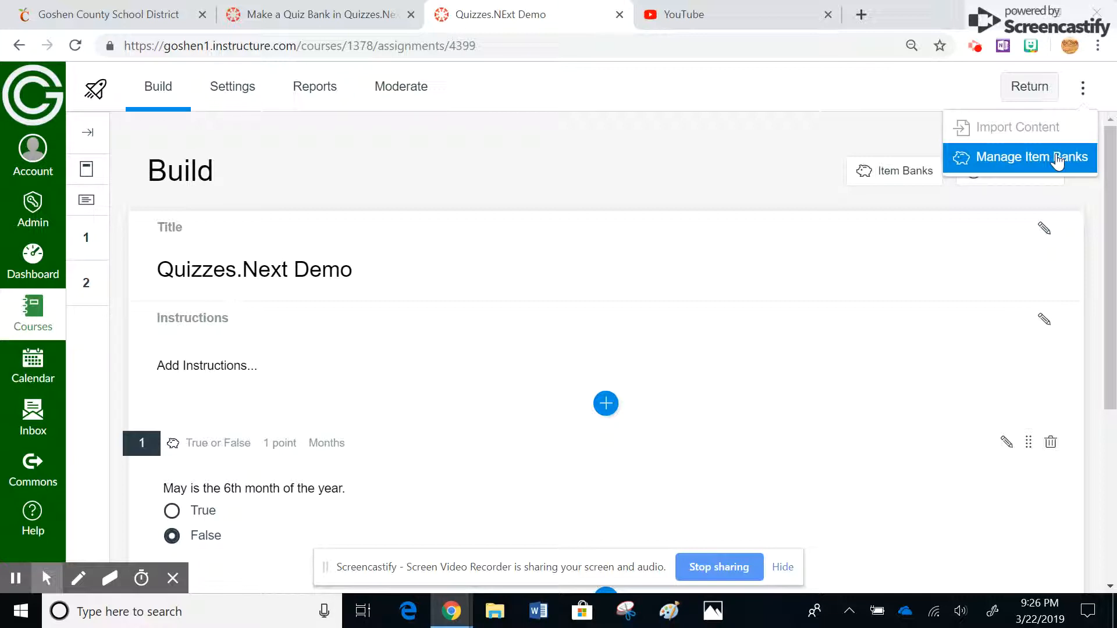
click(892, 124)
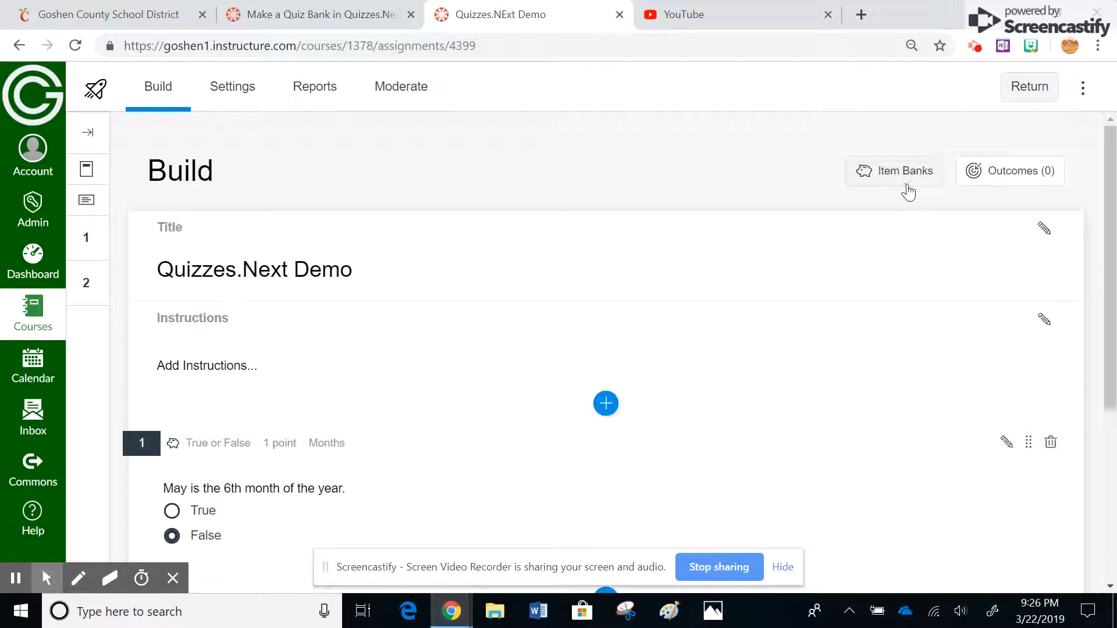
click(1085, 94)
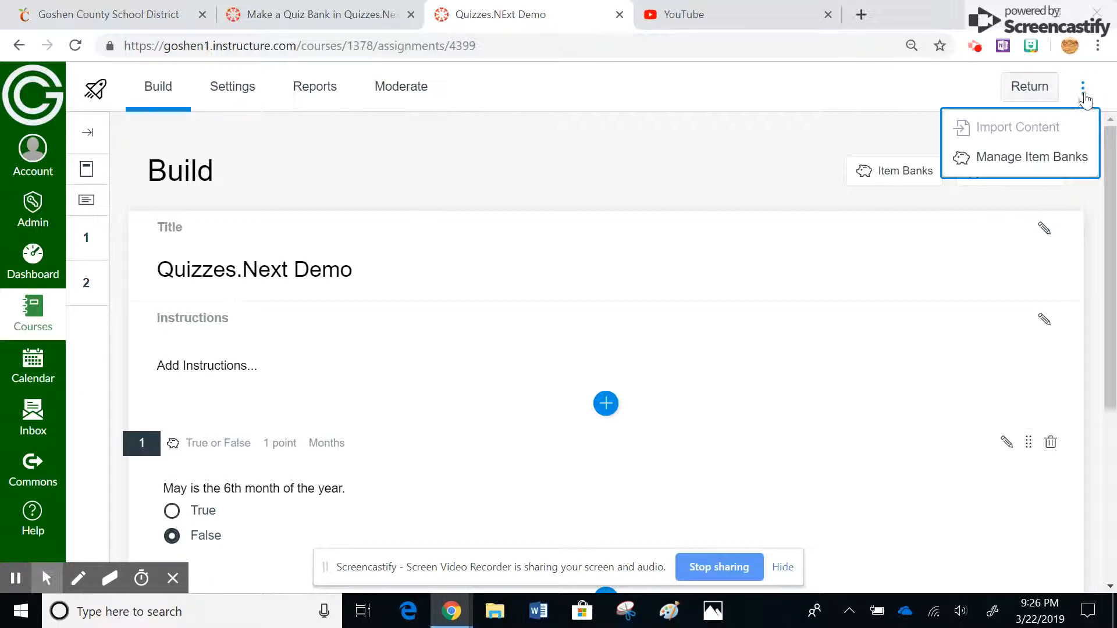
click(1008, 162)
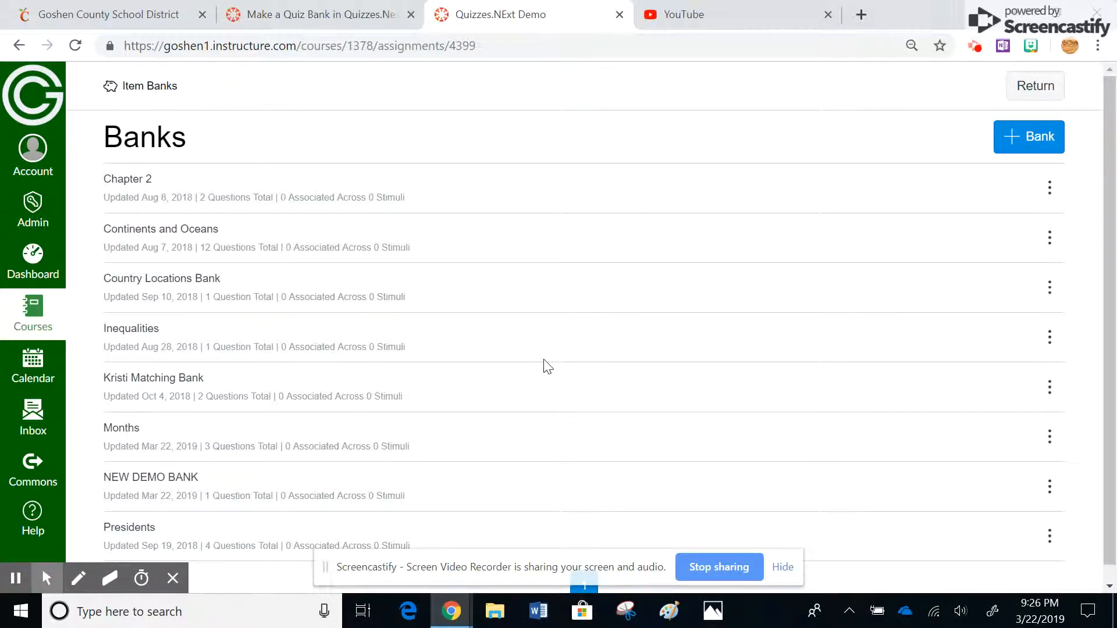
click(123, 430)
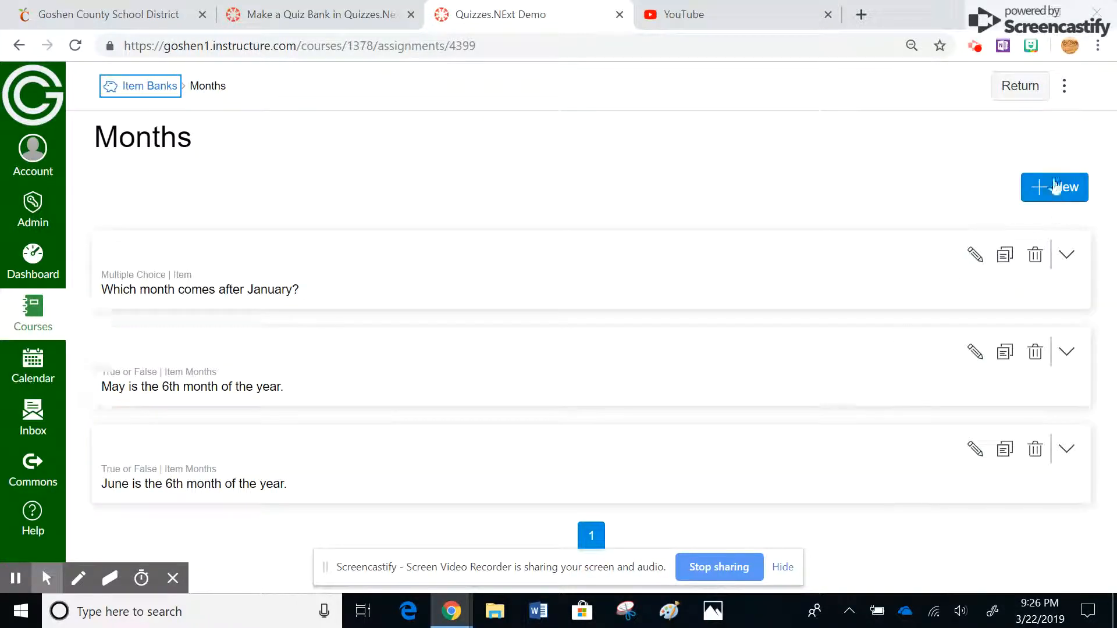